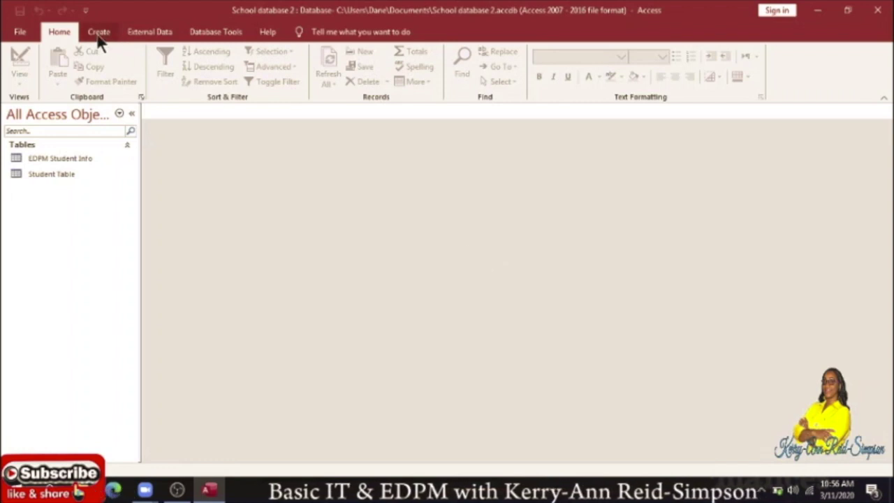
# Start a new query with the Simple Query Wizard and choose Student Table as its source.
pyautogui.click(97, 35)
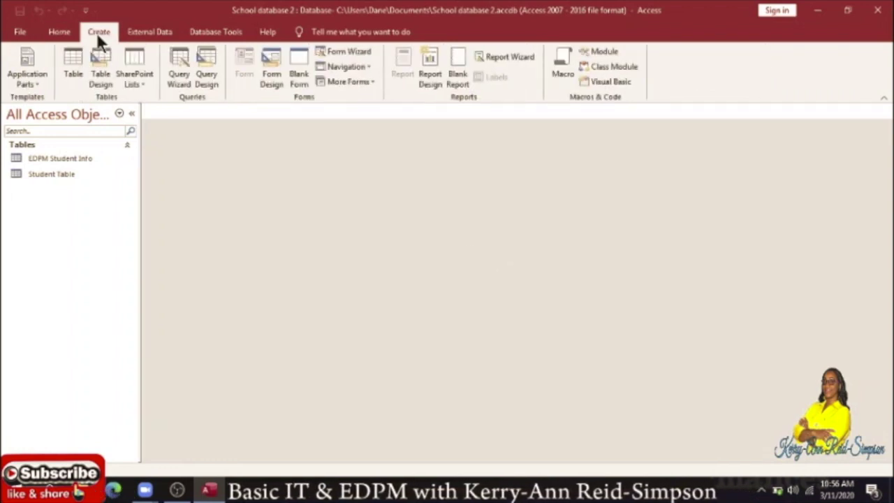
pyautogui.click(174, 60)
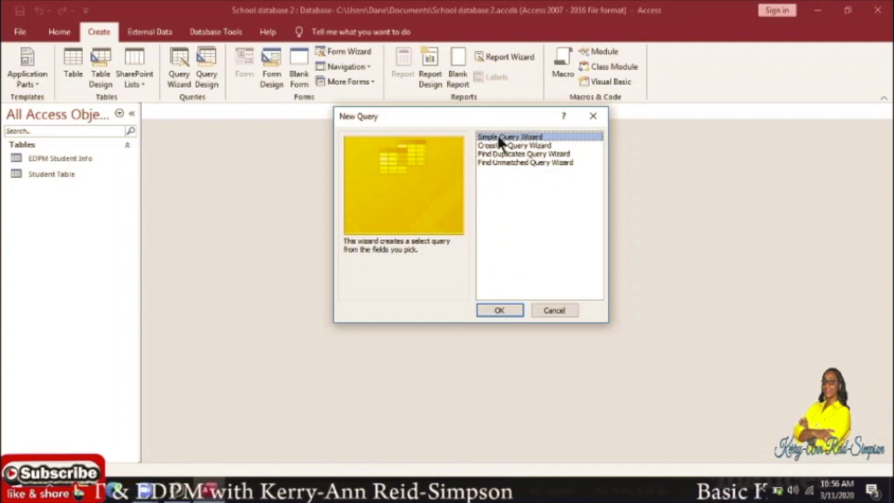
pyautogui.click(505, 310)
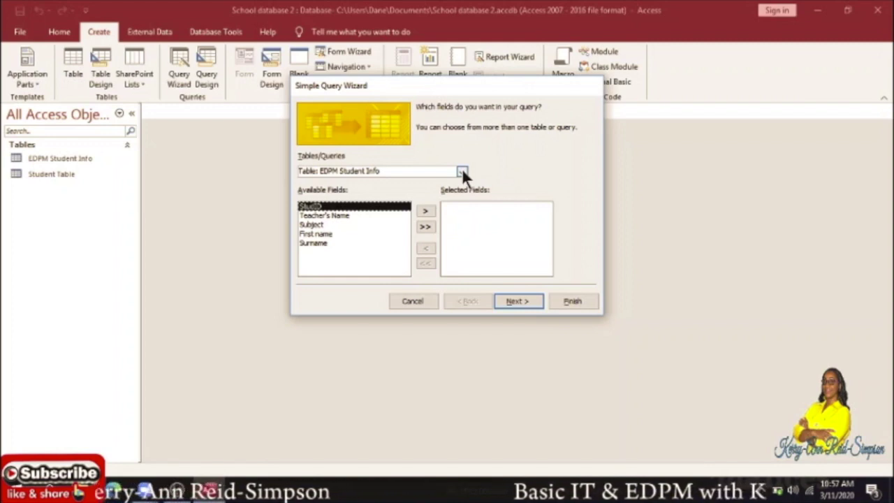
pyautogui.click(462, 172)
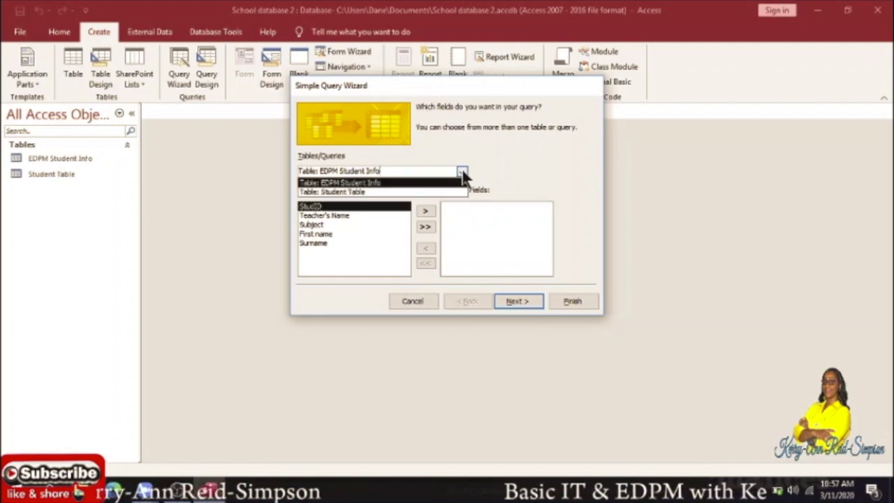
pyautogui.click(360, 192)
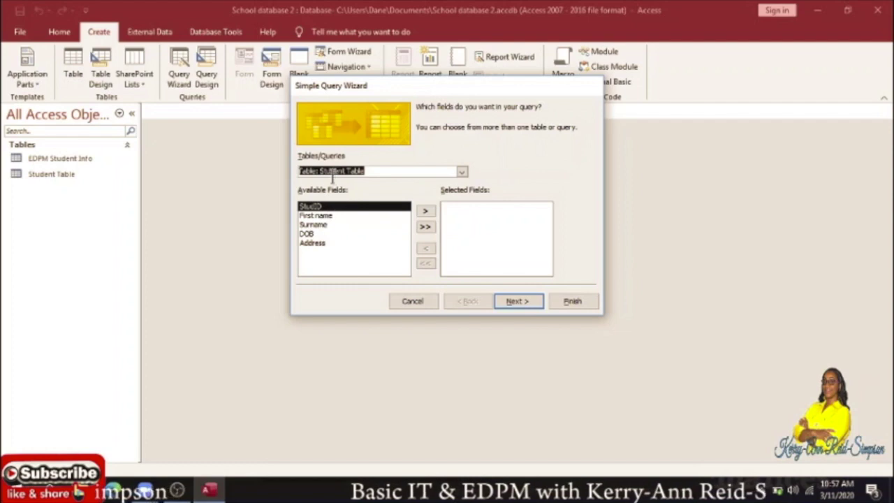
# Add the First name and Surname fields from Student Table to the query.
pyautogui.click(321, 218)
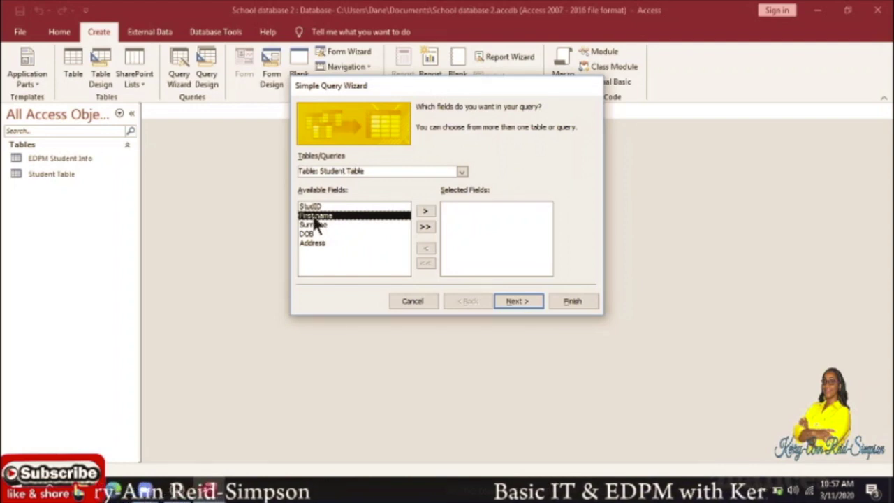
pyautogui.click(426, 211)
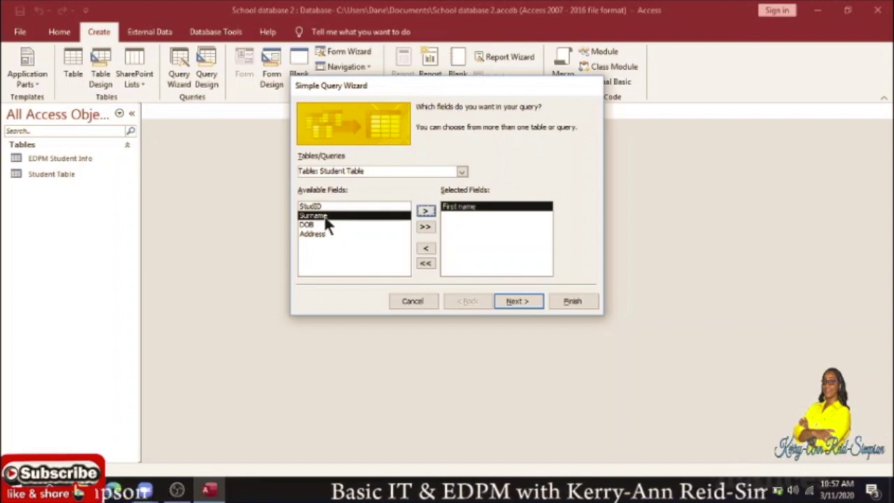
pyautogui.click(428, 212)
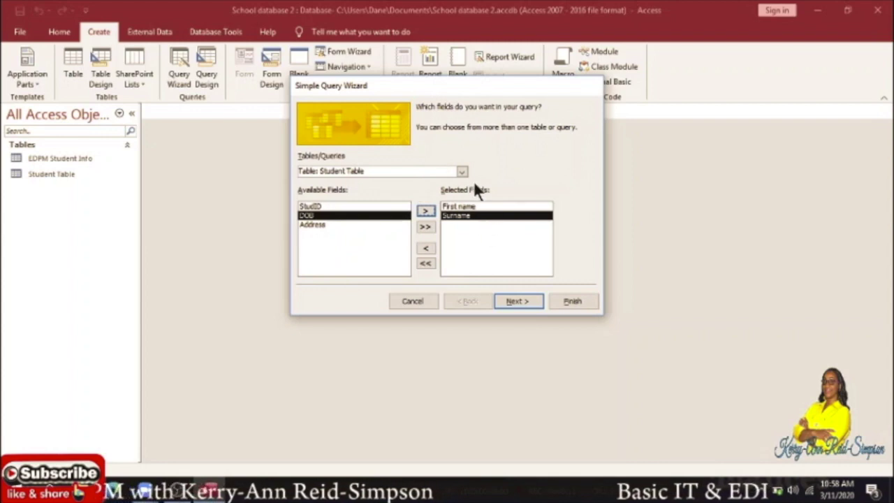
# Finish the Student Table query with its default title, choosing to modify the query design.
pyautogui.click(515, 300)
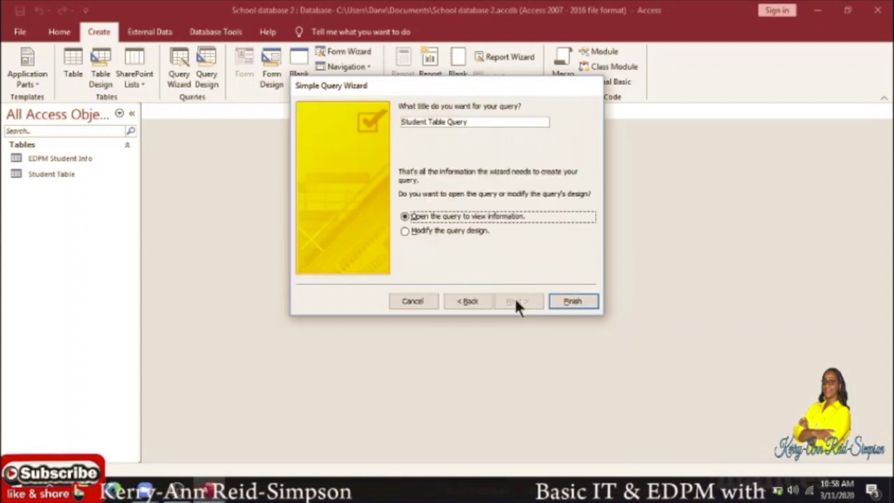
pyautogui.click(405, 231)
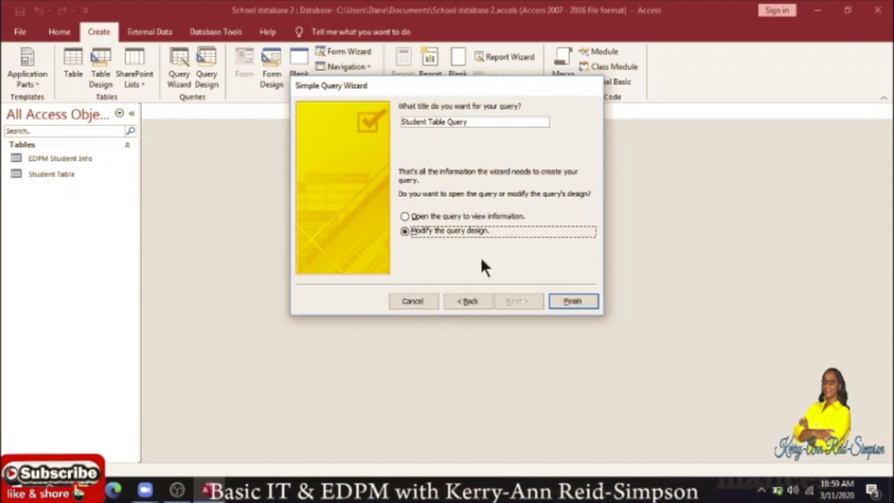
pyautogui.click(575, 302)
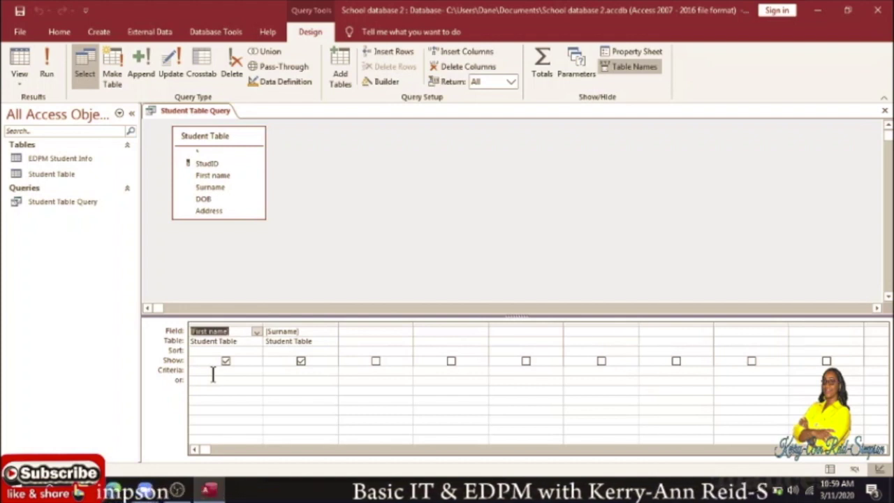
# Set the Surname criterion to s* and run the query.
pyautogui.click(278, 371)
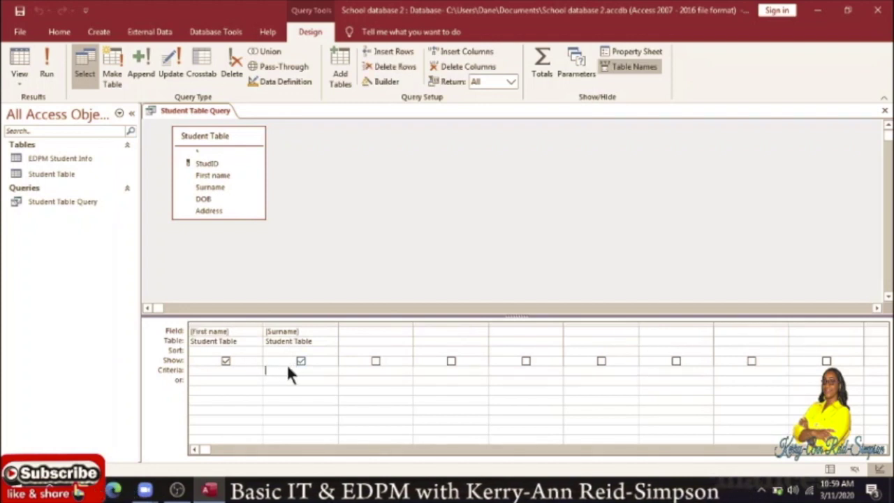
pyautogui.click(275, 371)
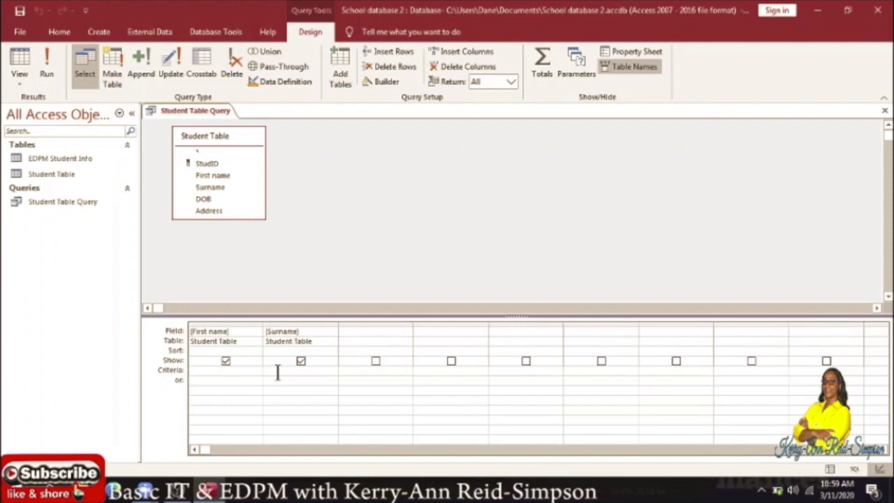
pyautogui.write('s')
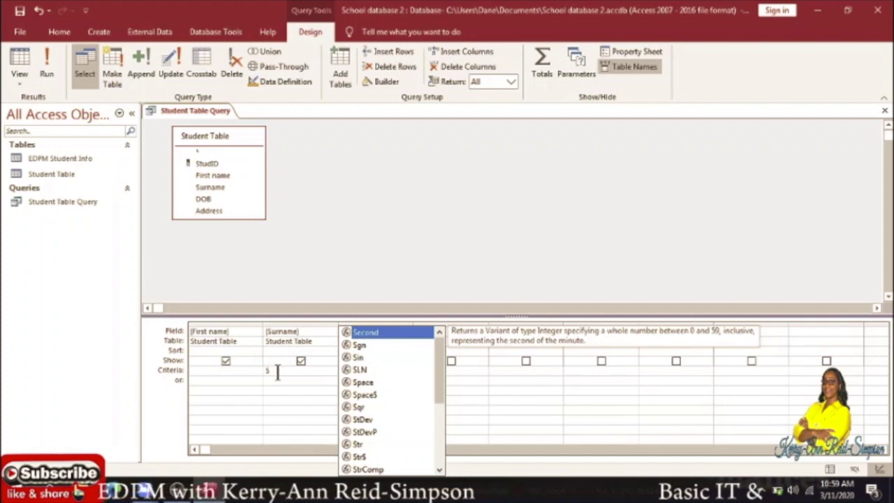
pyautogui.write('*')
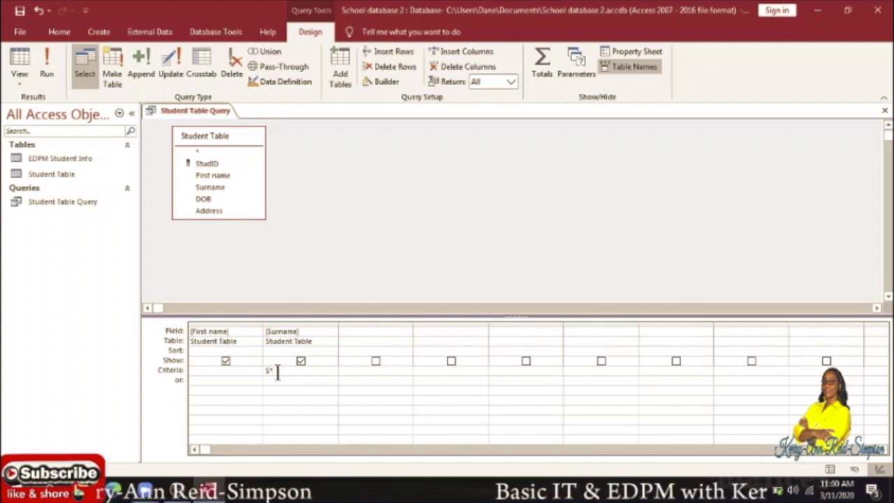
pyautogui.click(40, 57)
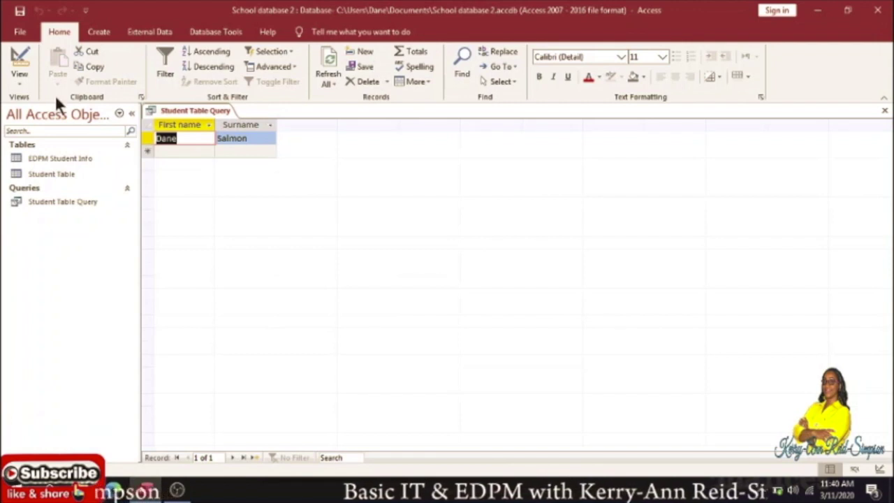
# Start another query with the Query Wizard, saving Student Table Query first.
pyautogui.click(102, 35)
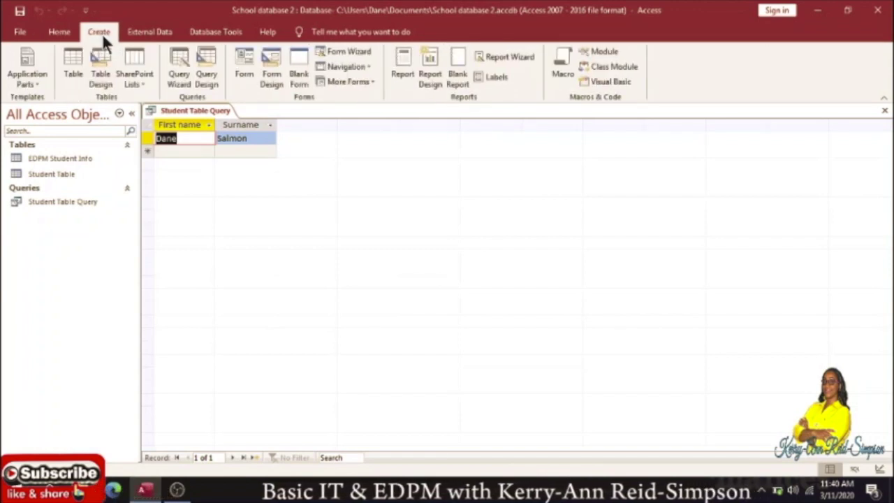
pyautogui.click(180, 61)
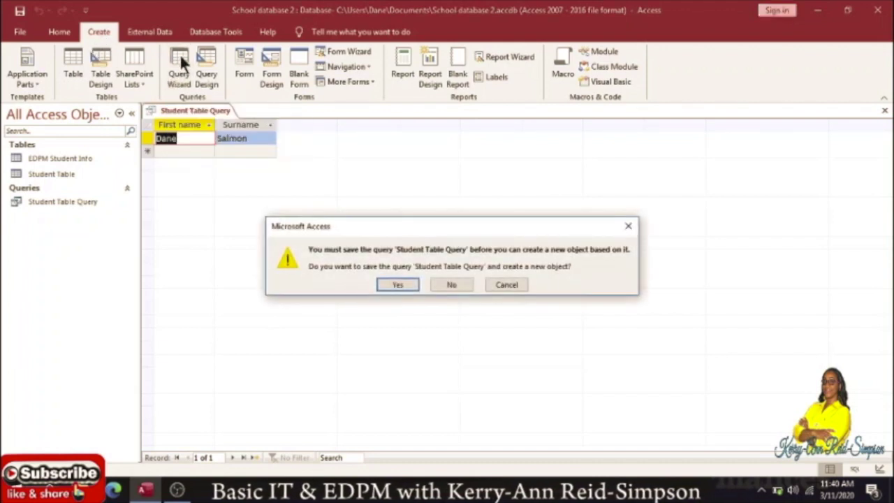
pyautogui.click(397, 285)
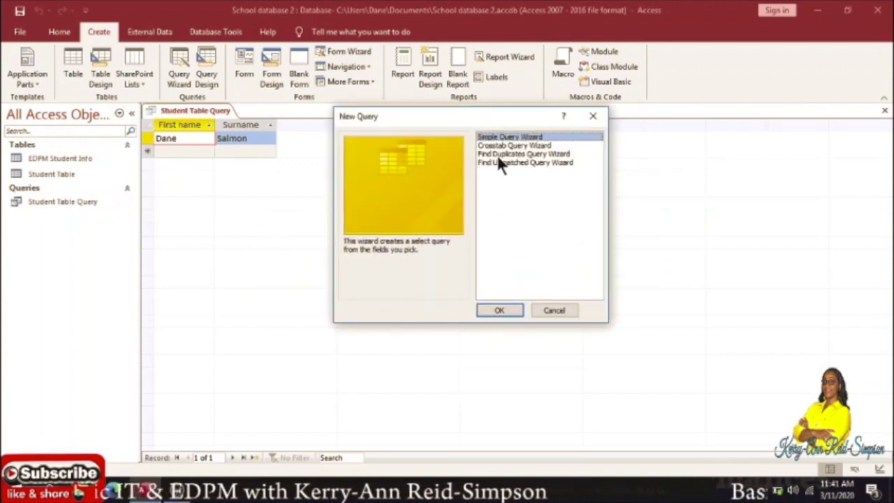
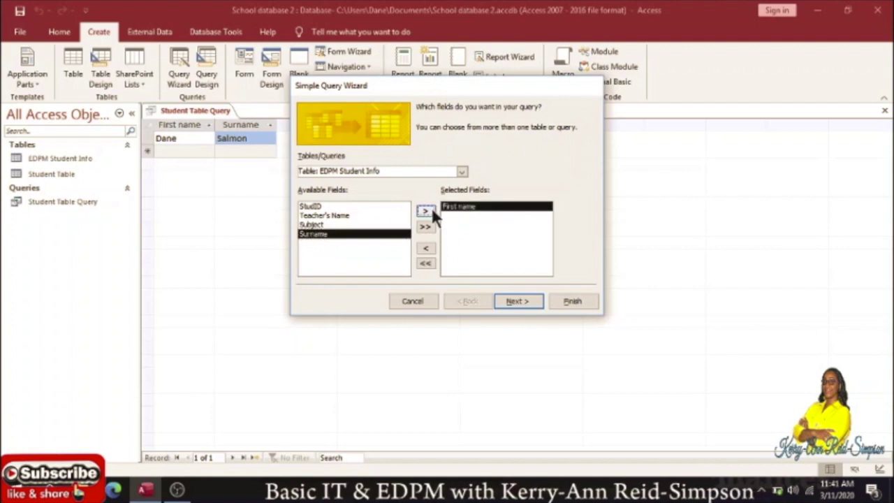
# Add Surname from EDPM Student Info and DOB from Student Table to the new query's fields.
pyautogui.click(428, 212)
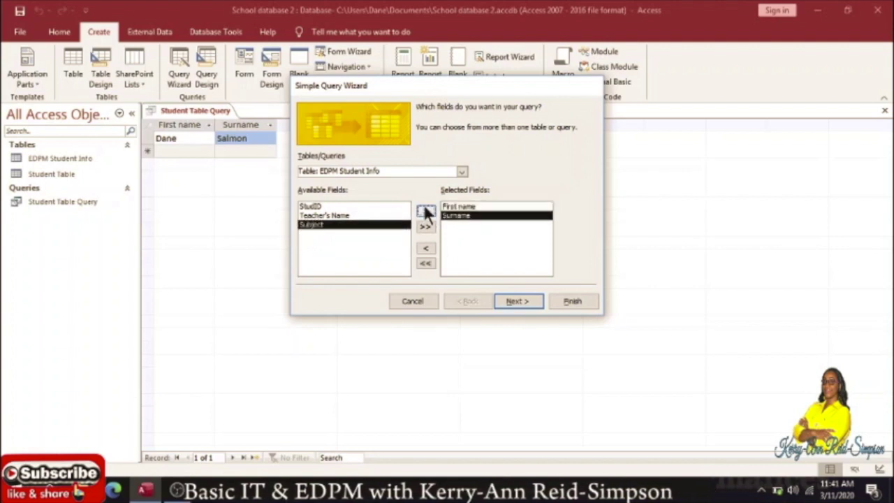
pyautogui.click(460, 172)
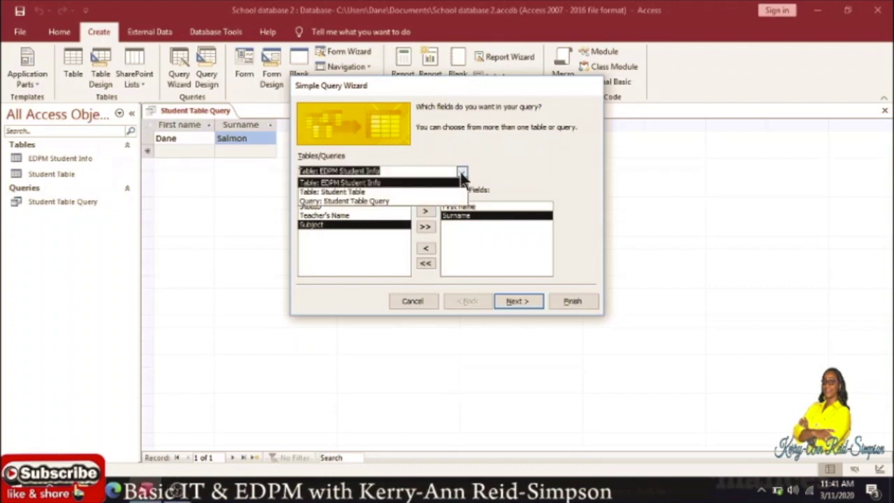
pyautogui.click(355, 195)
pyautogui.click(313, 234)
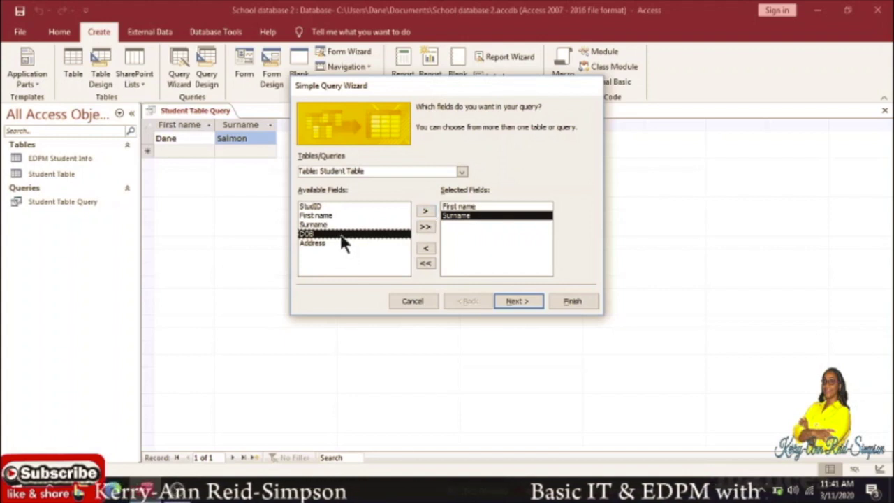
pyautogui.click(424, 212)
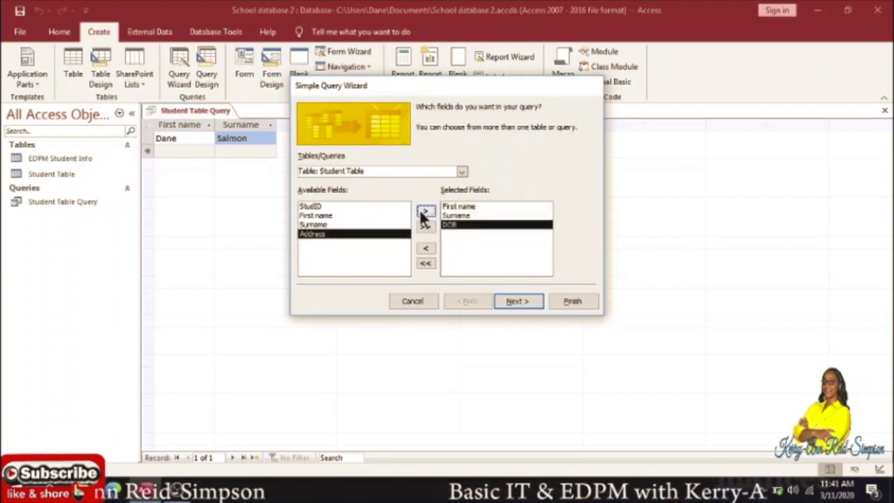
# Add the Subject and Teacher's Name fields from EDPM Student Info to the query.
pyautogui.click(462, 171)
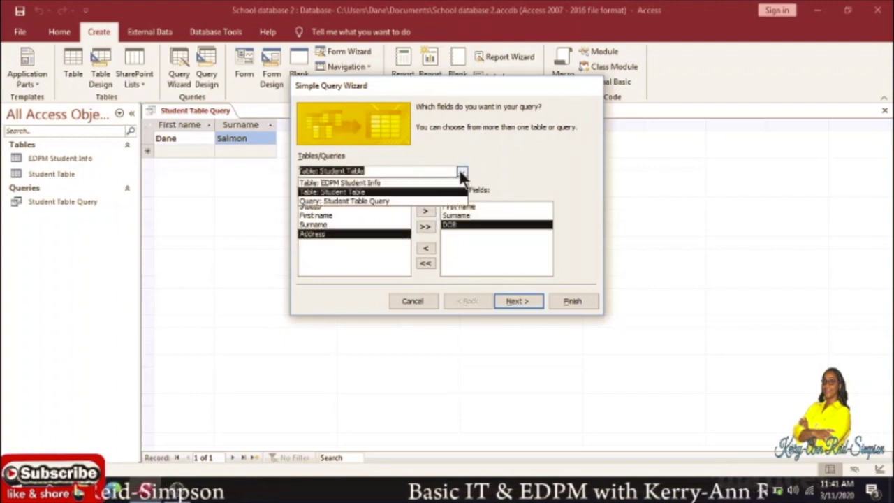
pyautogui.click(359, 183)
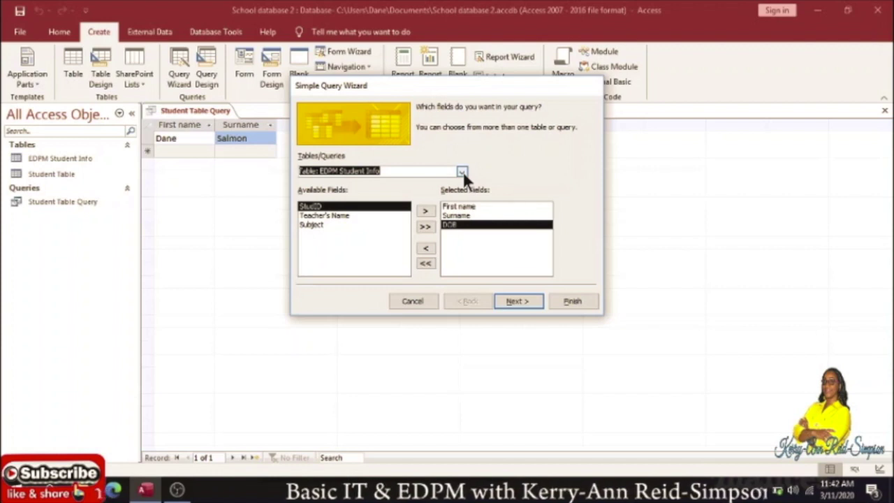
pyautogui.click(312, 224)
pyautogui.click(425, 211)
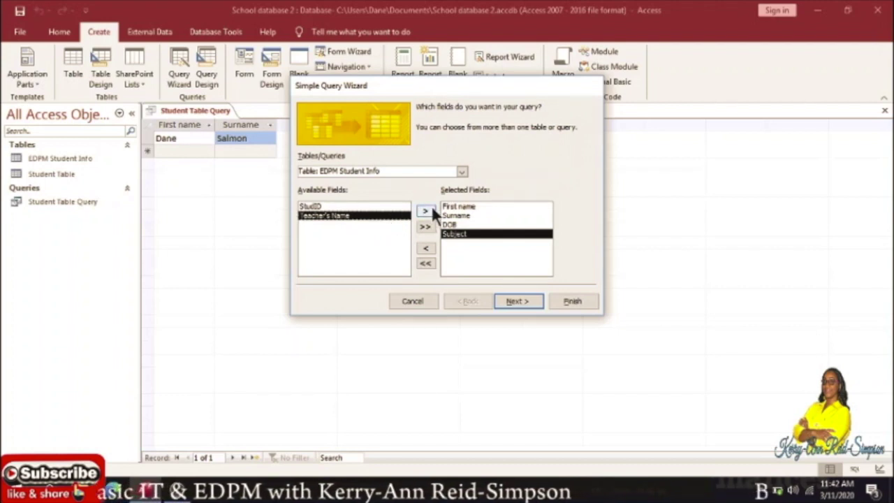
pyautogui.click(425, 211)
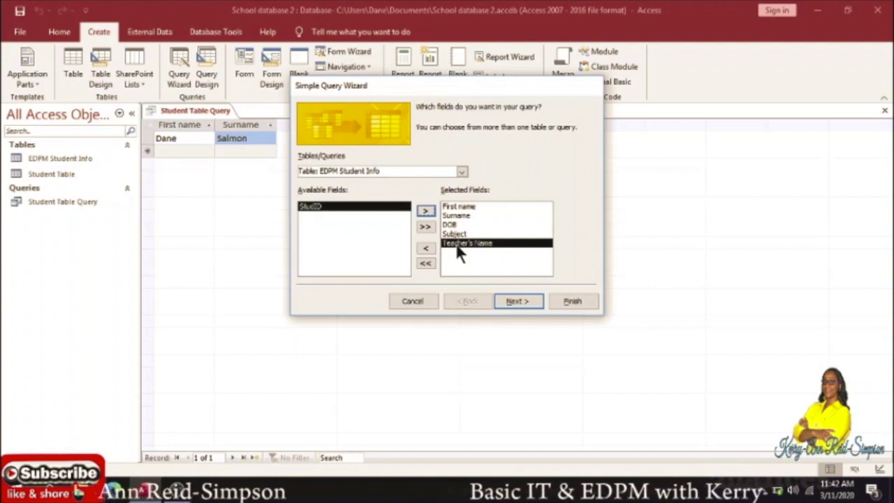
# Finish the two-table query with its default title, choosing to modify the query design.
pyautogui.click(504, 302)
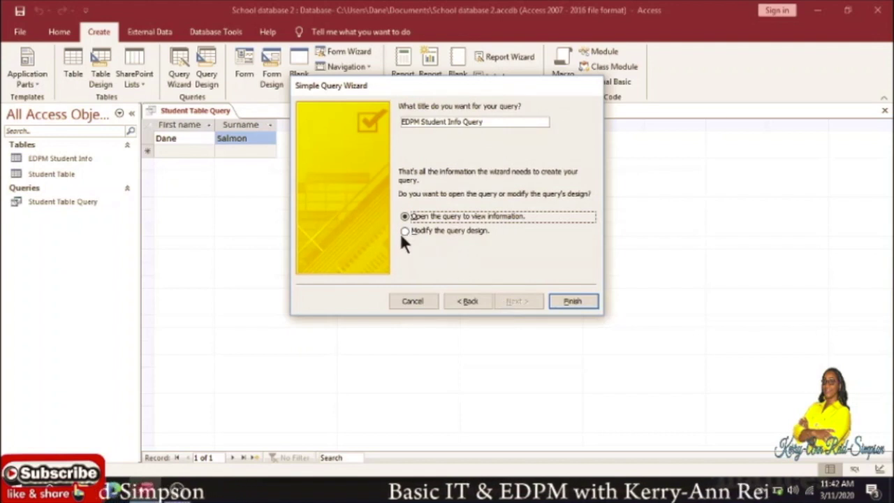
pyautogui.click(404, 232)
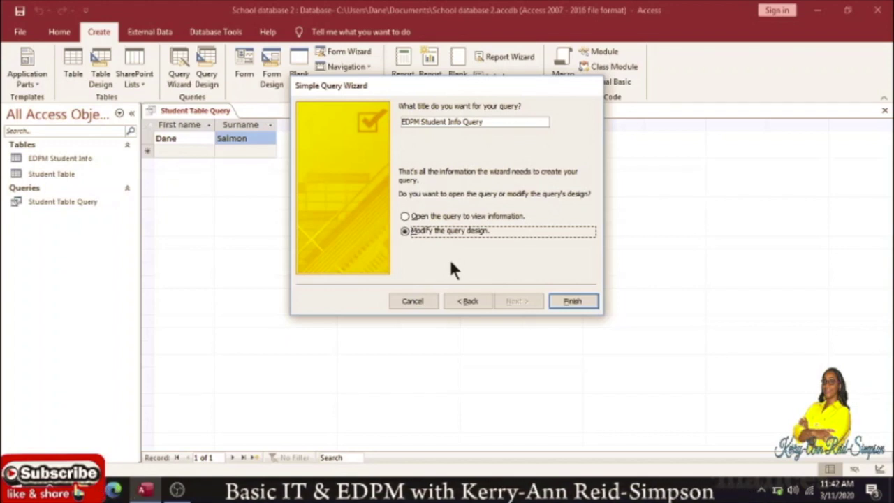
pyautogui.click(576, 301)
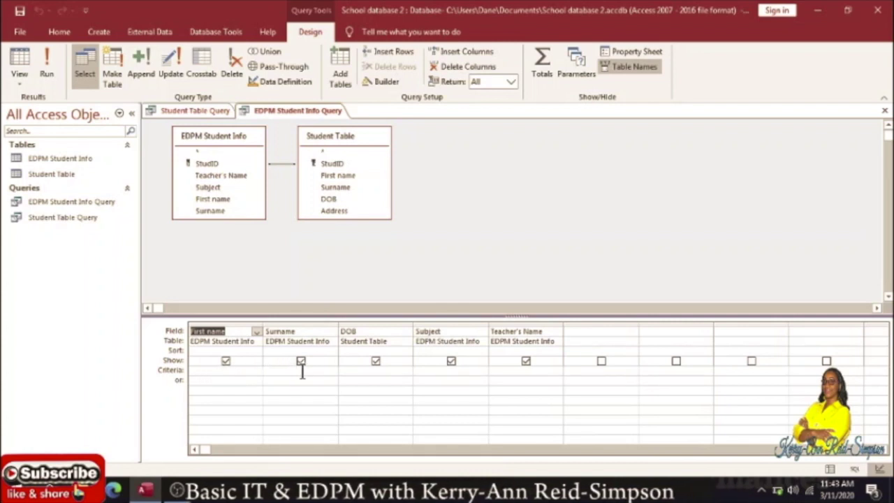
# Set the DOB criterion to <17/10/1979 and run the query.
pyautogui.click(348, 372)
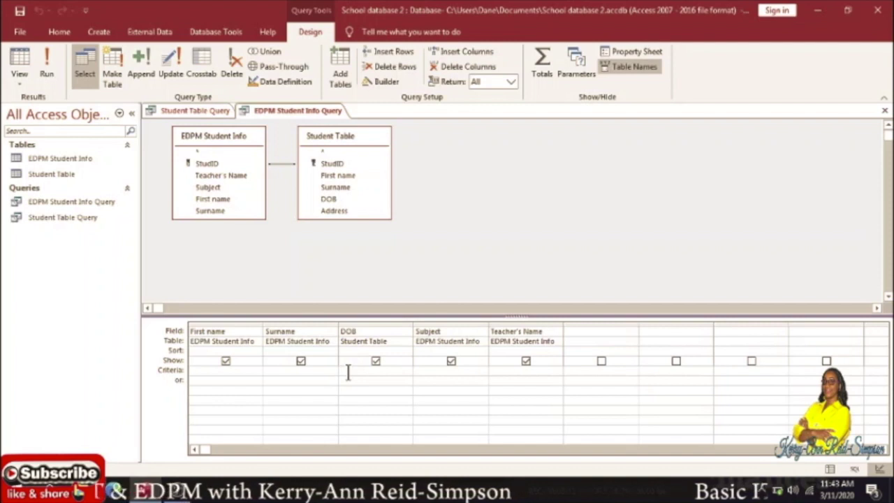
pyautogui.write('<')
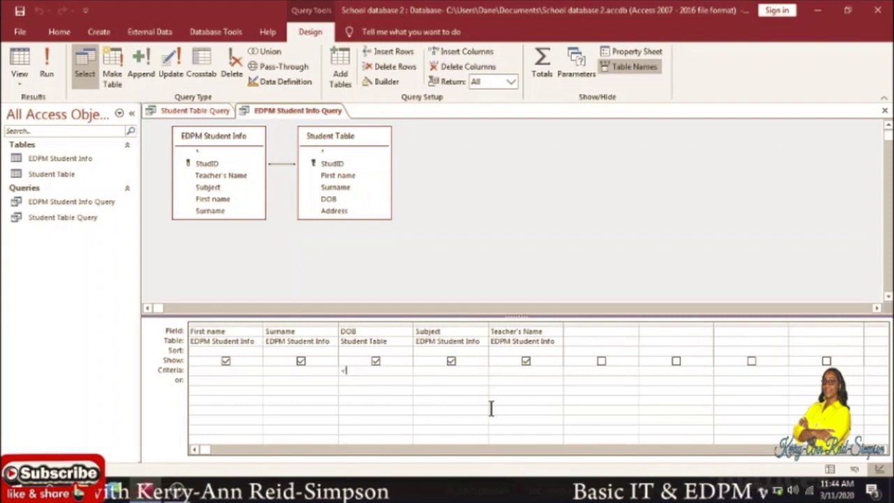
pyautogui.write('17')
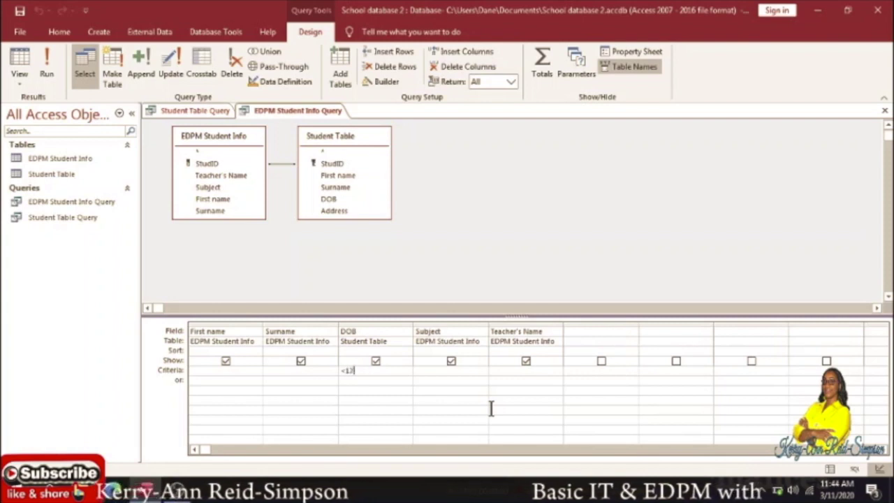
pyautogui.write('/10')
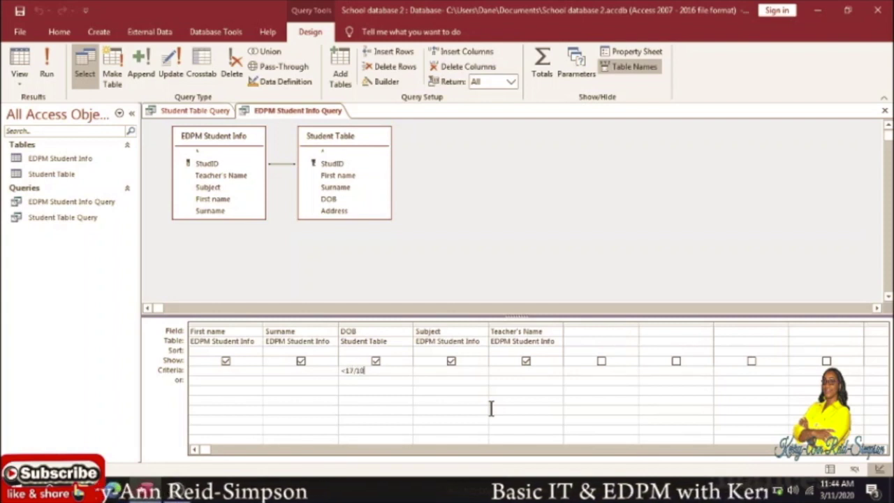
pyautogui.write('/19')
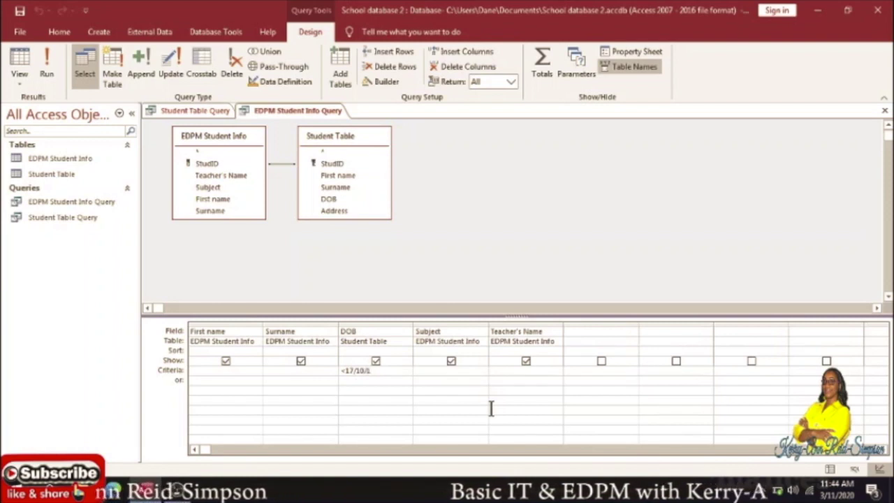
pyautogui.write('79')
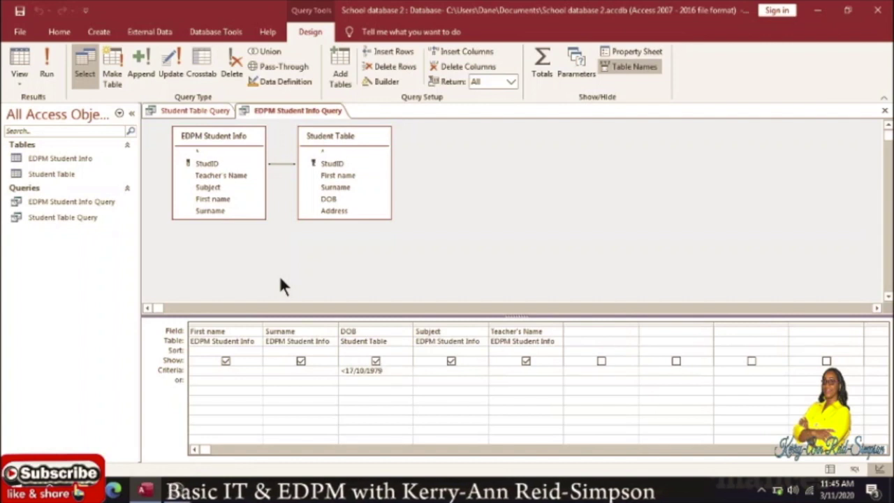
pyautogui.click(43, 60)
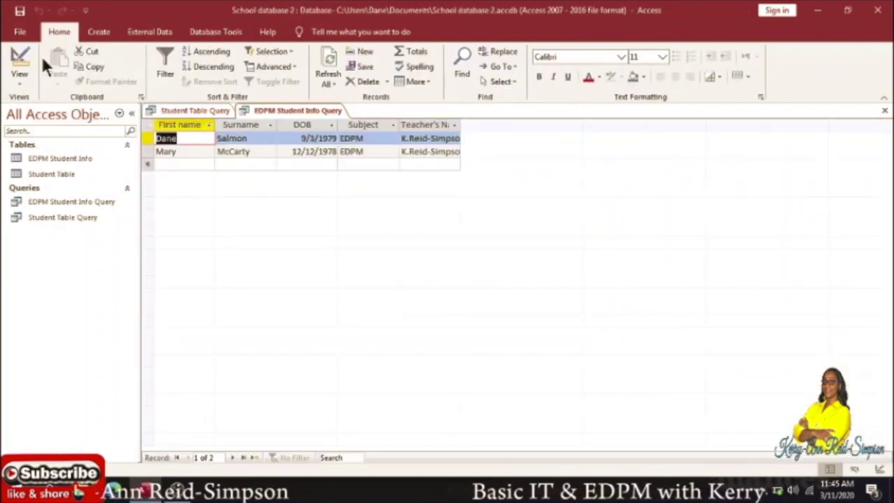